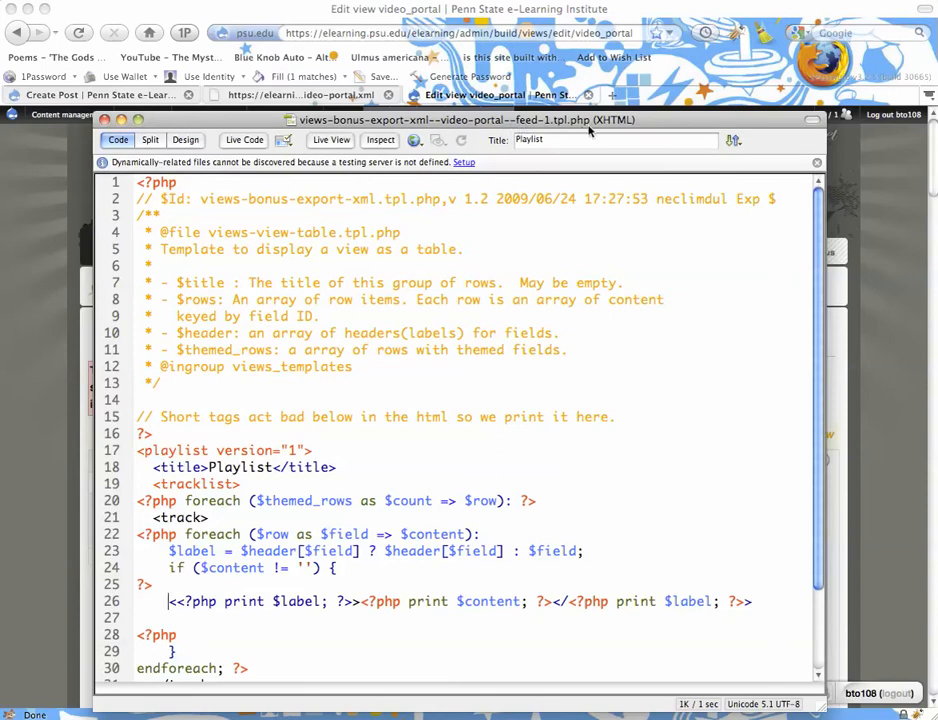
Return to the video_portal view in the browser and show the Feed display's theming information
drag(672, 130, 653, 132)
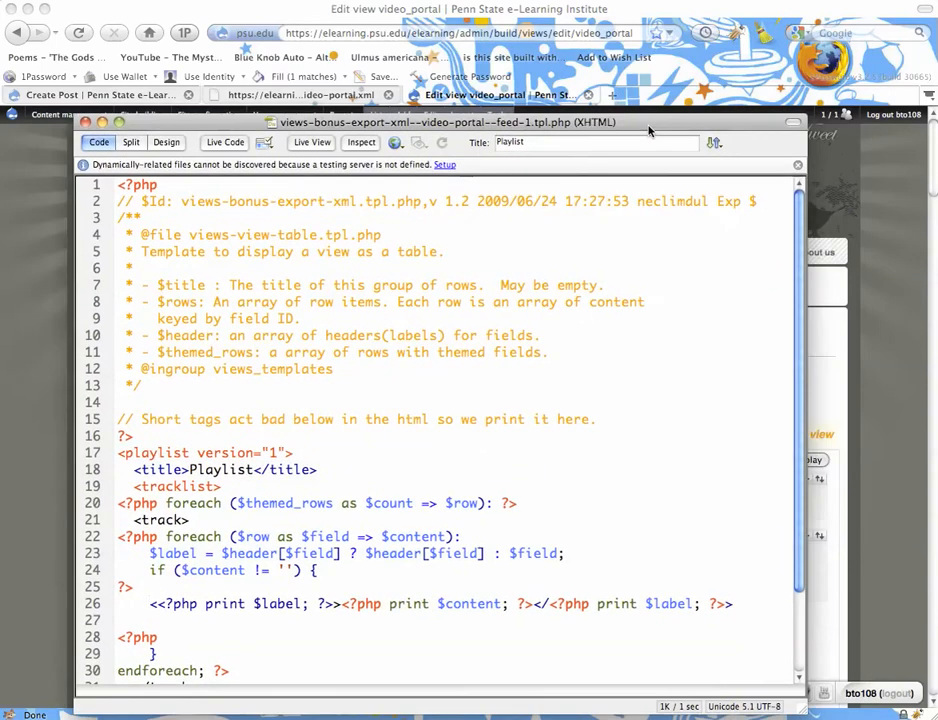
drag(536, 135, 666, 136)
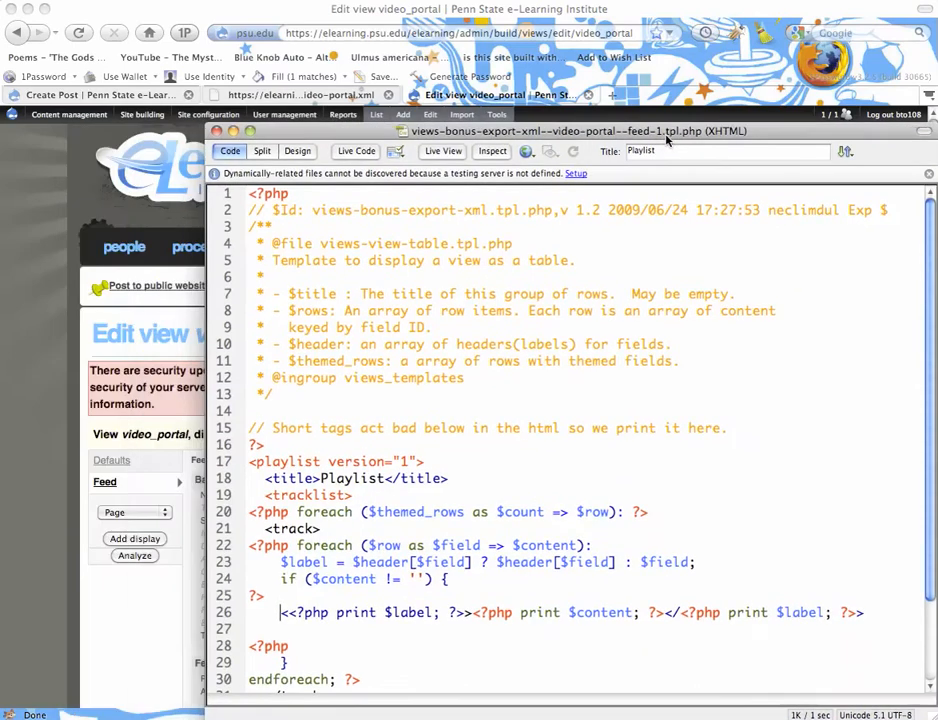
click(105, 612)
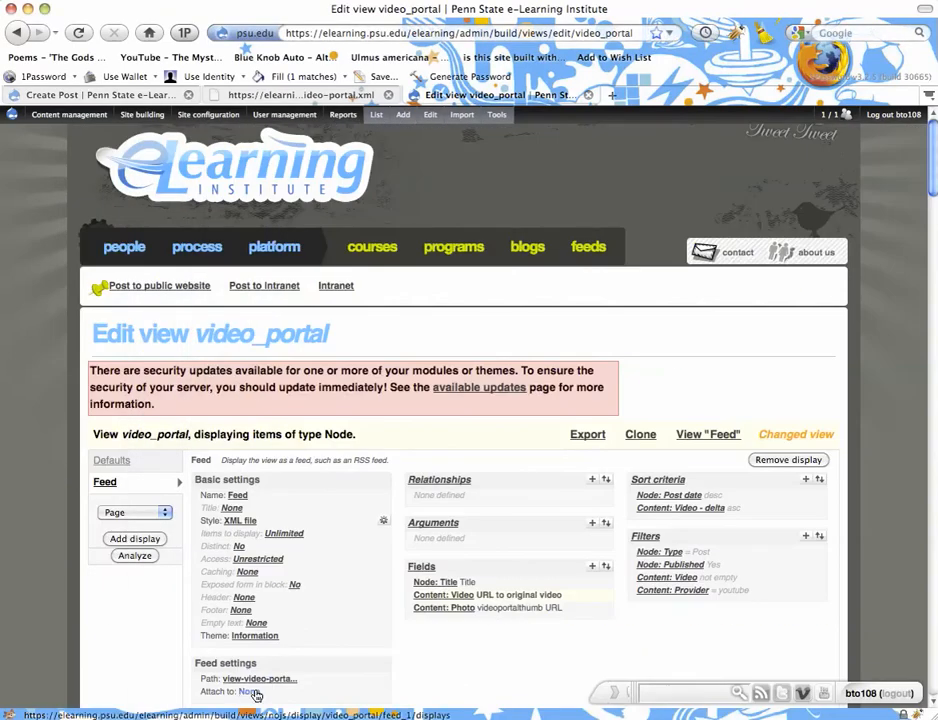
scroll(244, 641, down, 1)
click(245, 640)
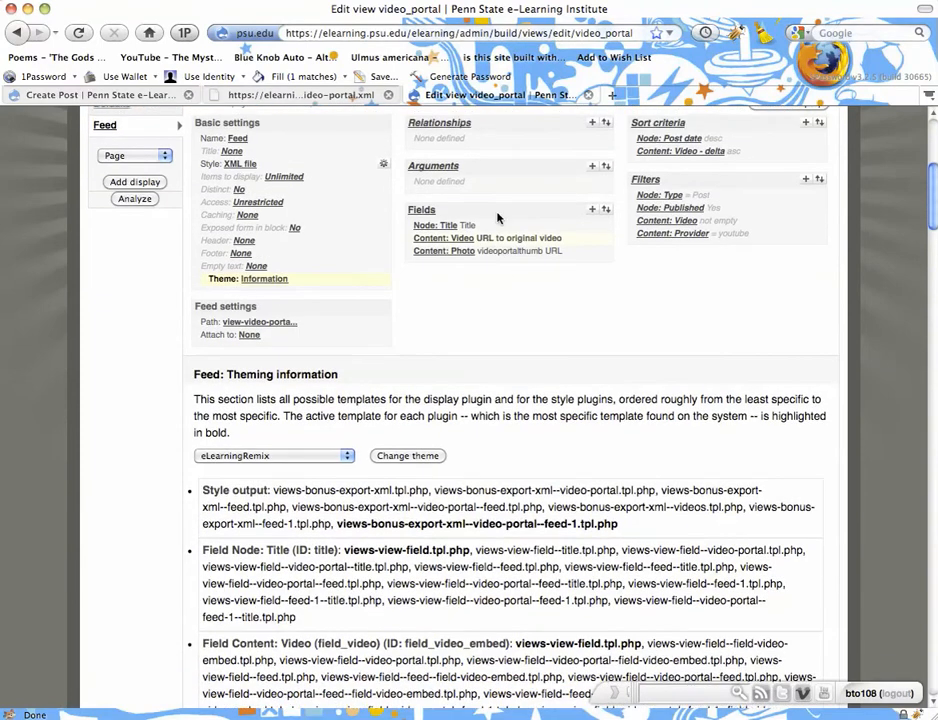
Switch to the views-bonus-export-xml--video-portal--feed-1.tpl.php template and examine its playlist, title and track markup
key(F9)
click(425, 651)
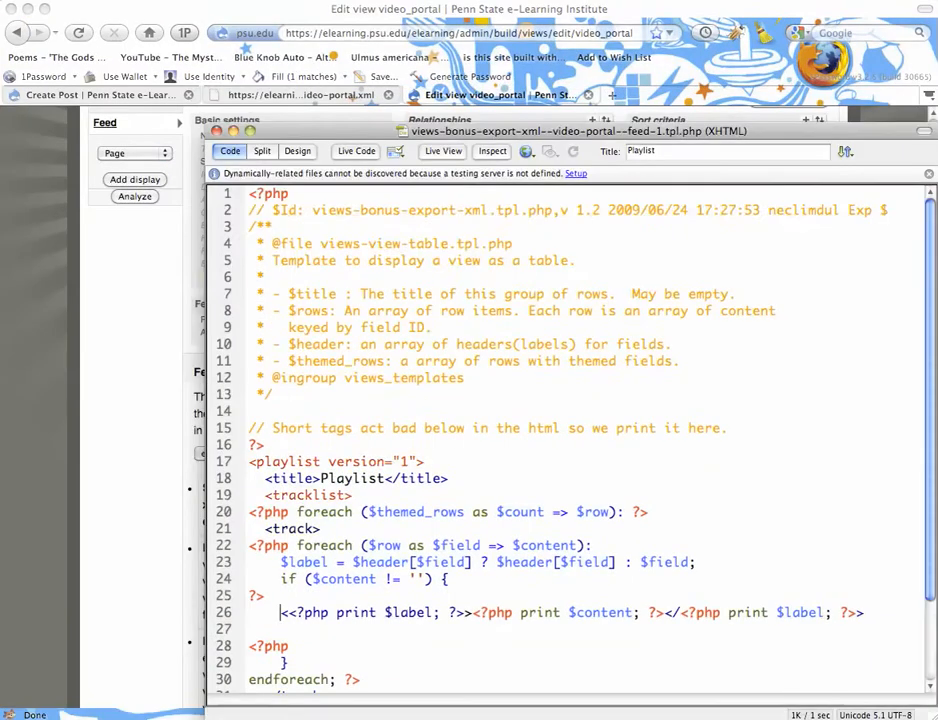
scroll(567, 438, down, 5)
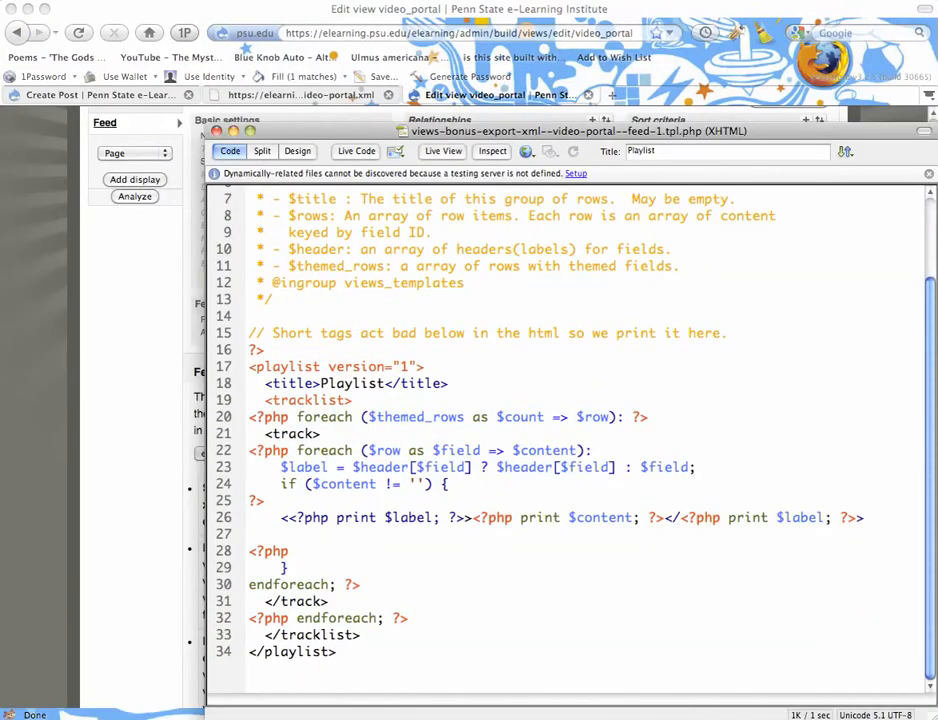
mouse_move(448, 384)
mouse_down()
mouse_move(265, 384)
mouse_move(449, 384)
mouse_up()
click(265, 386)
click(452, 368)
drag(321, 434, 249, 434)
click(321, 434)
Return to the browser and examine the playlist, Title, location and image tags in the view-video-portal.xml output
click(165, 268)
click(324, 95)
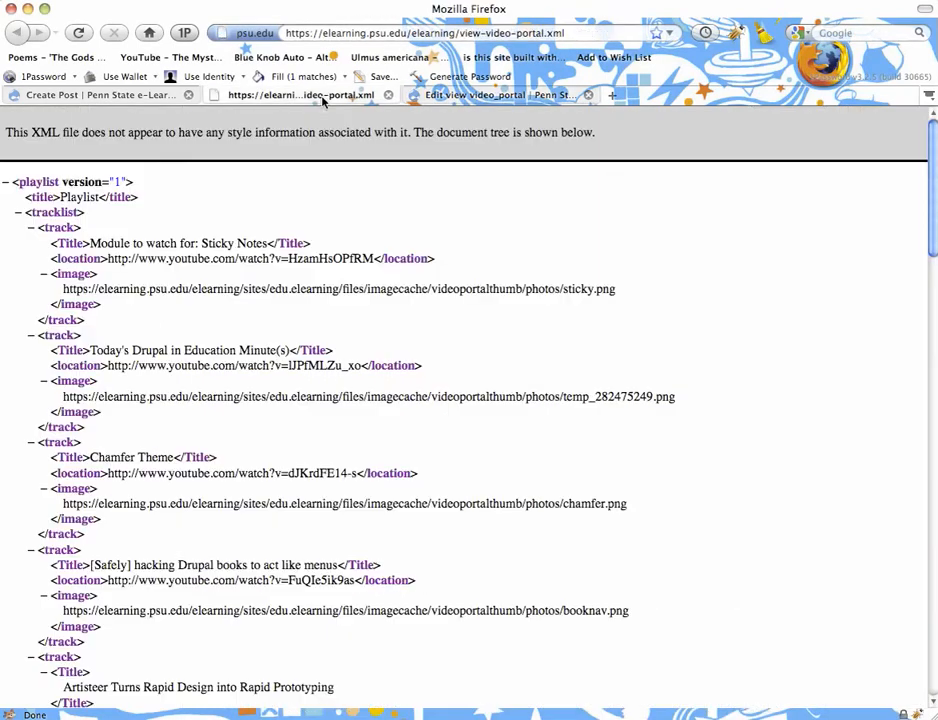
drag(27, 182, 146, 188)
click(72, 188)
drag(88, 244, 200, 244)
triple_click(70, 260)
click(79, 288)
drag(60, 243, 131, 300)
click(131, 310)
Check the video_portal view settings against the track entries in the XML feed
click(456, 97)
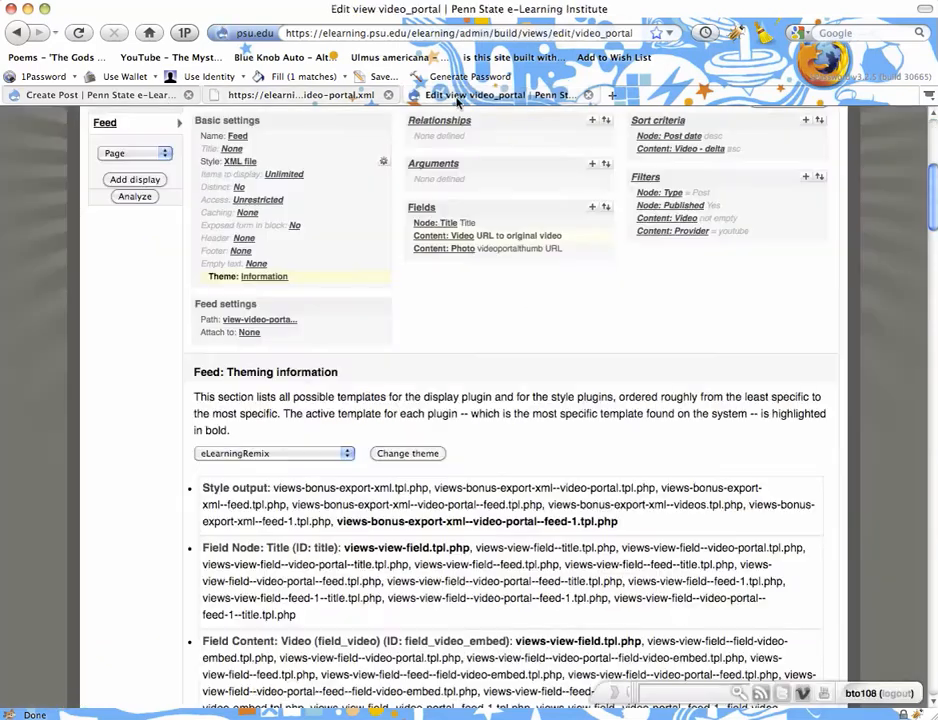
click(333, 97)
drag(86, 218, 364, 563)
click(400, 476)
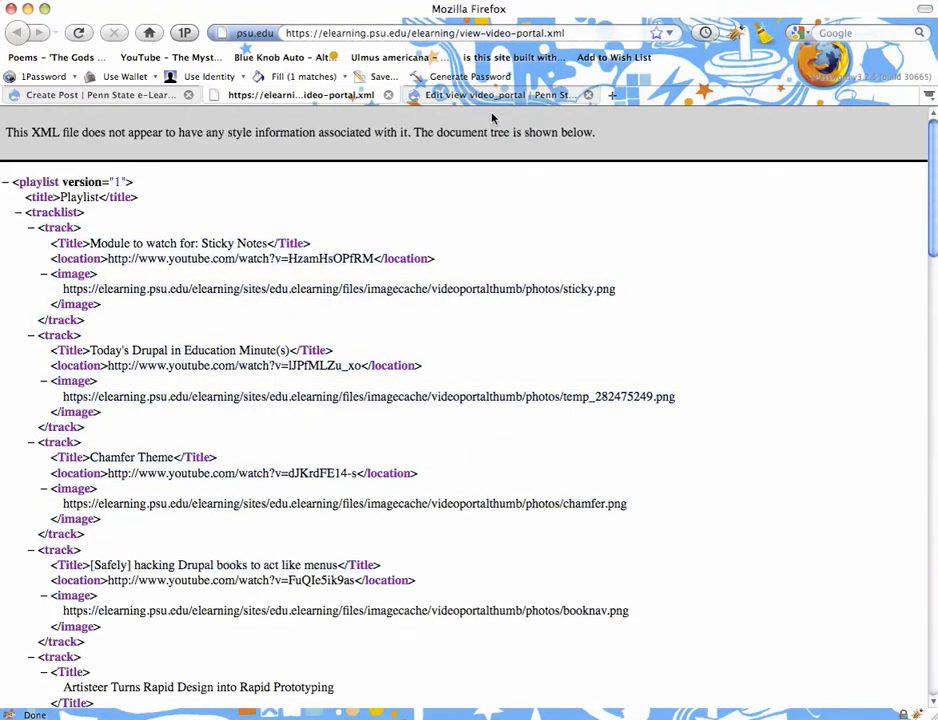
Replace the view editor page with the site's video-portal page at elearning.psu.edu/elearning/video-portal
click(489, 96)
drag(459, 35, 678, 40)
key(BackSpace)
key(Return)
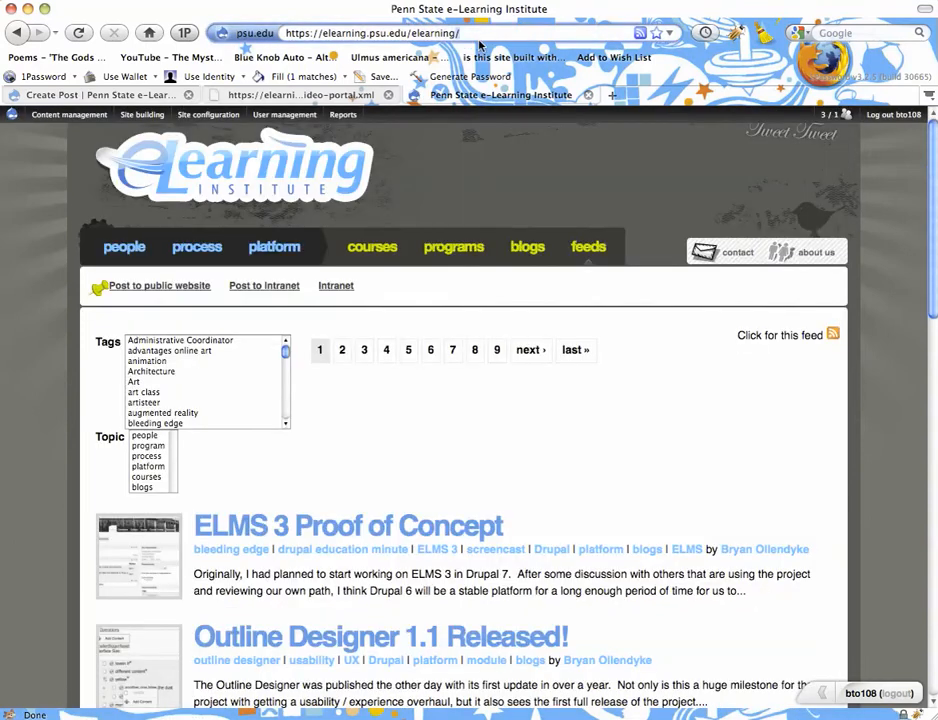
click(479, 40)
text(video-portal)
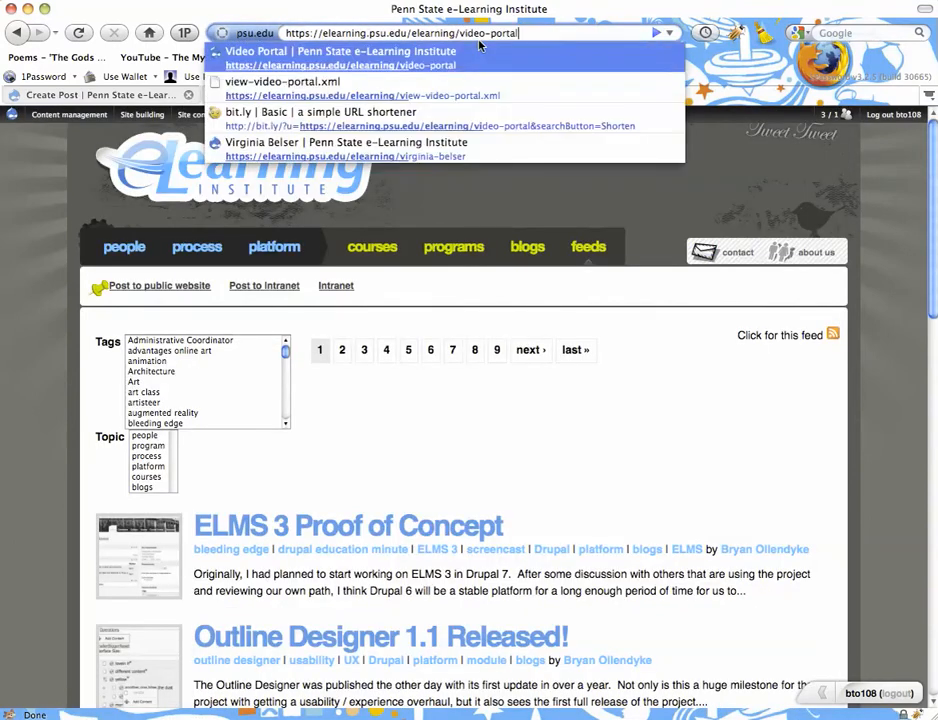
key(Return)
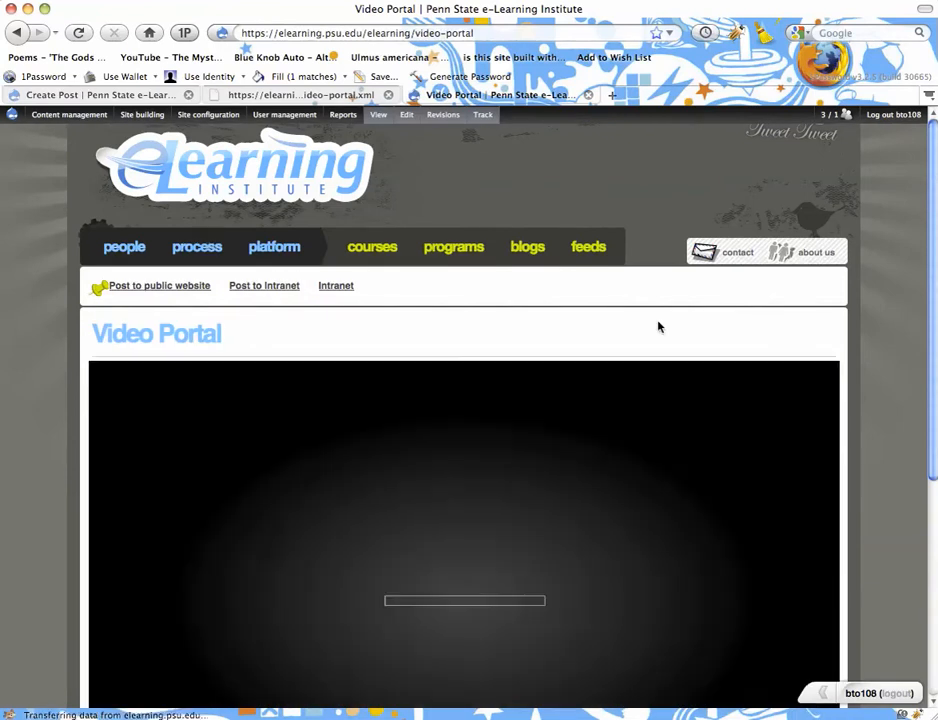
Play the Flexifeeds video from the portal's thumbnail grid, close the player and browse the Network Manager thumbnails
scroll(873, 366, down, 3)
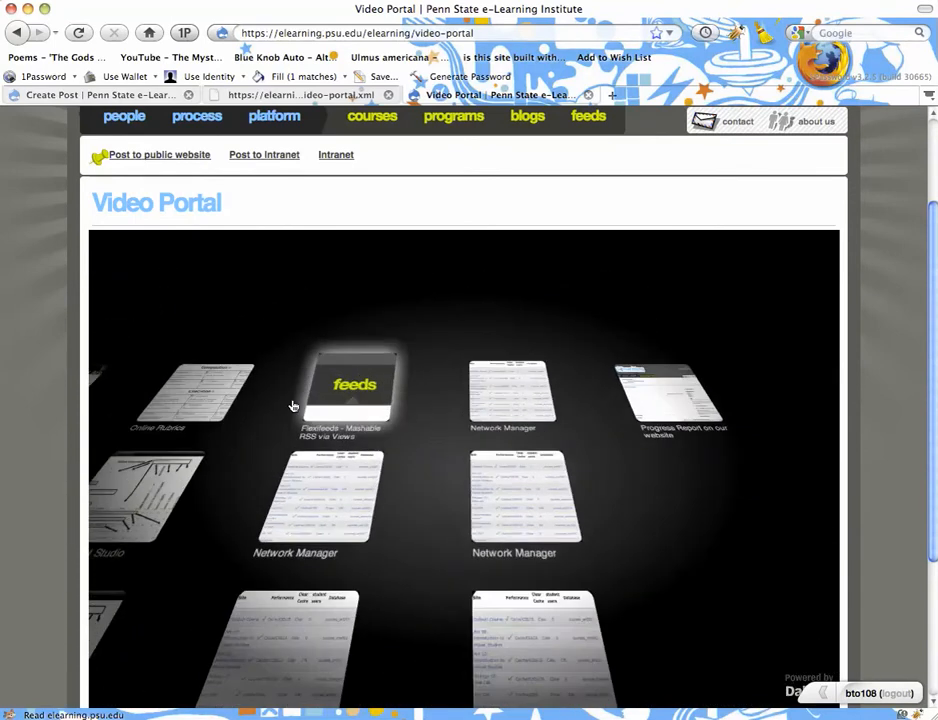
click(436, 437)
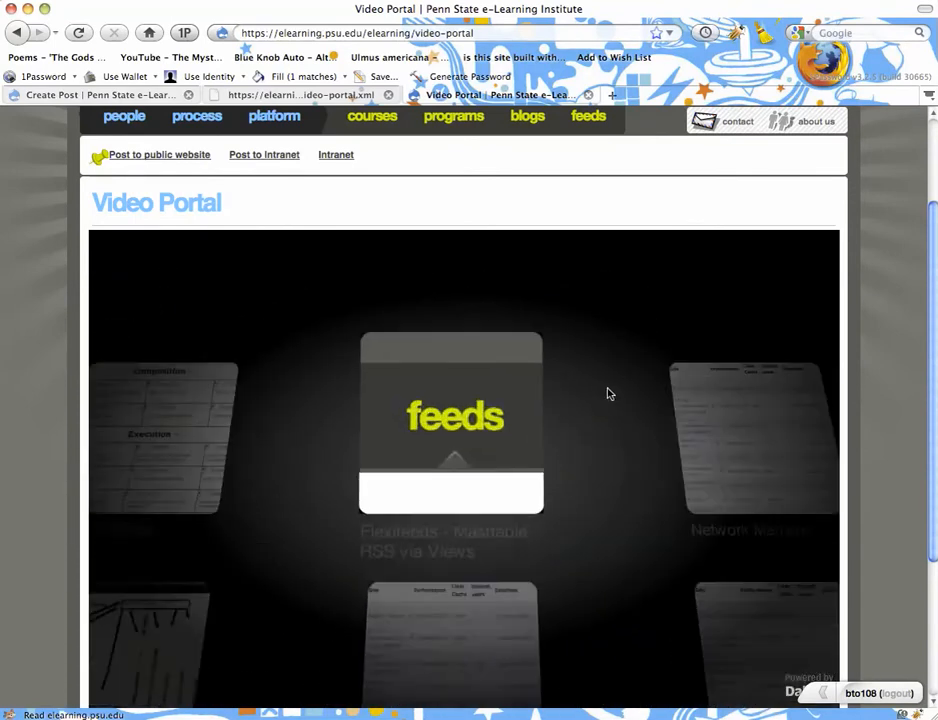
scroll(880, 372, down, 1)
scroll(876, 375, down, 1)
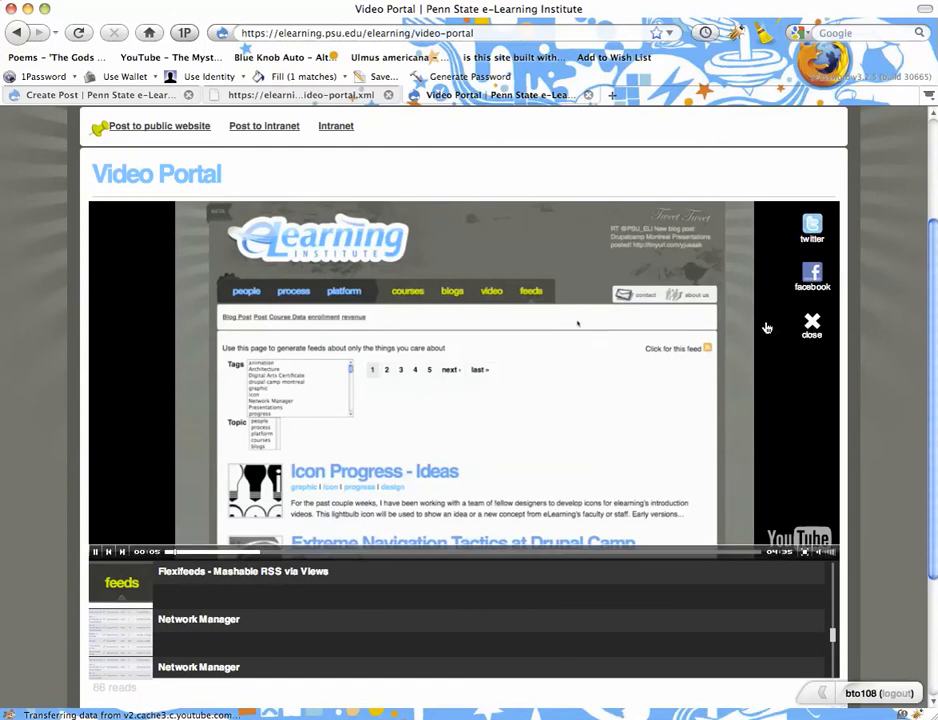
click(810, 324)
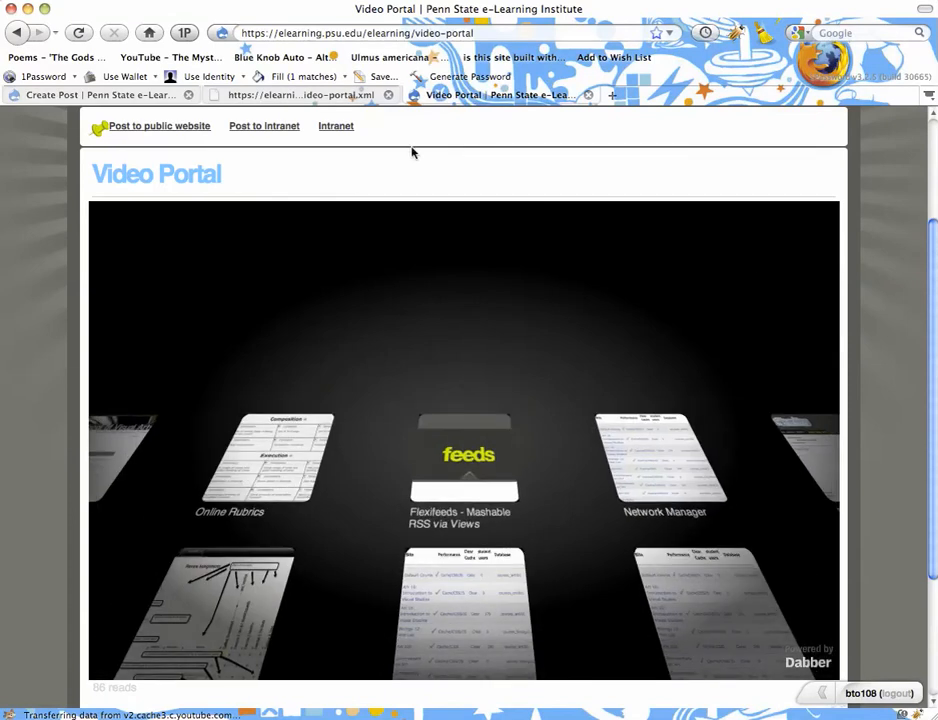
click(462, 615)
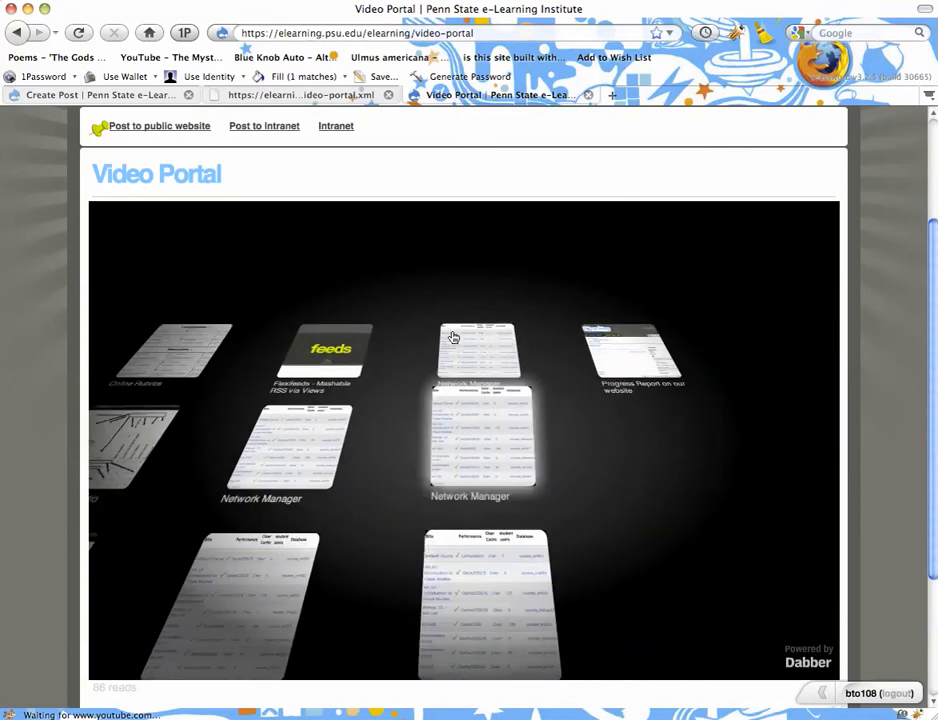
Open the Video Portal post for editing and disable rich-text so the Body shows the raw jwplayer code
scroll(429, 193, up, 3)
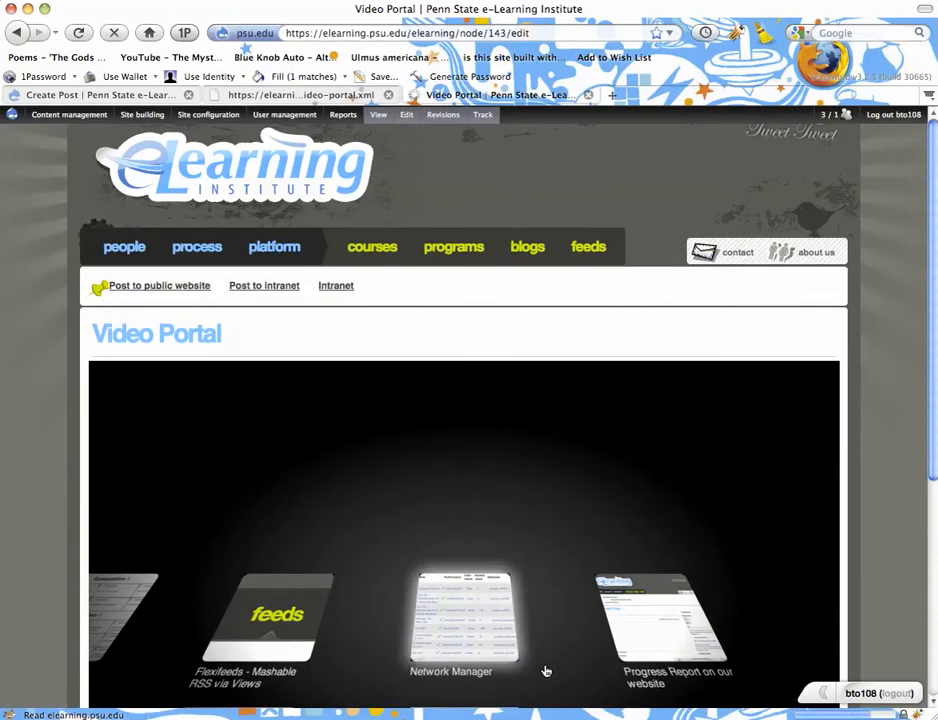
scroll(347, 377, down, 3)
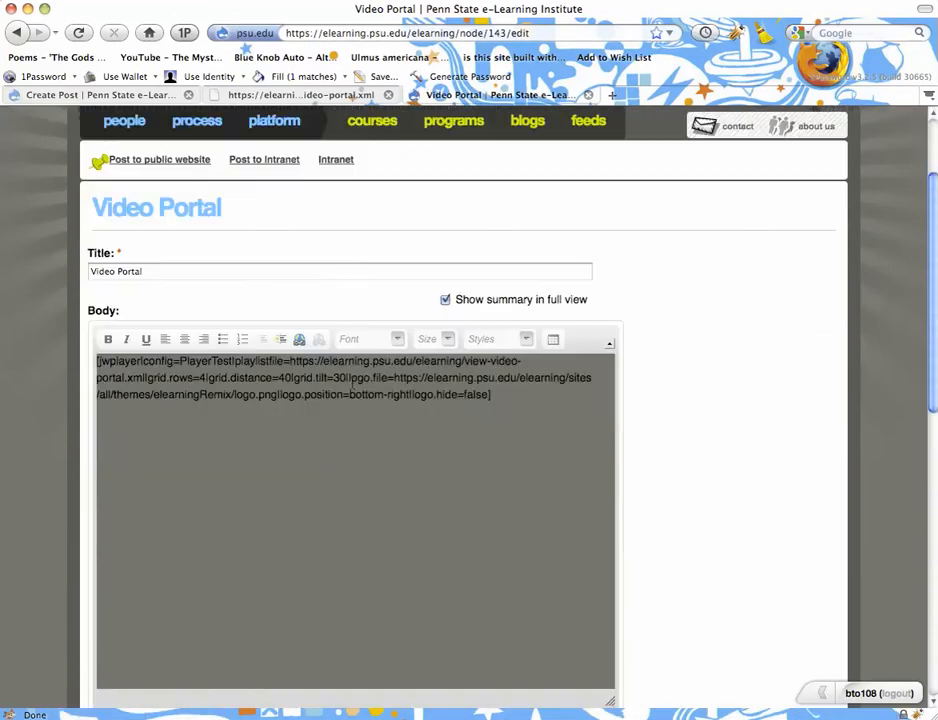
drag(490, 395, 116, 384)
click(141, 381)
scroll(60, 612, down, 2)
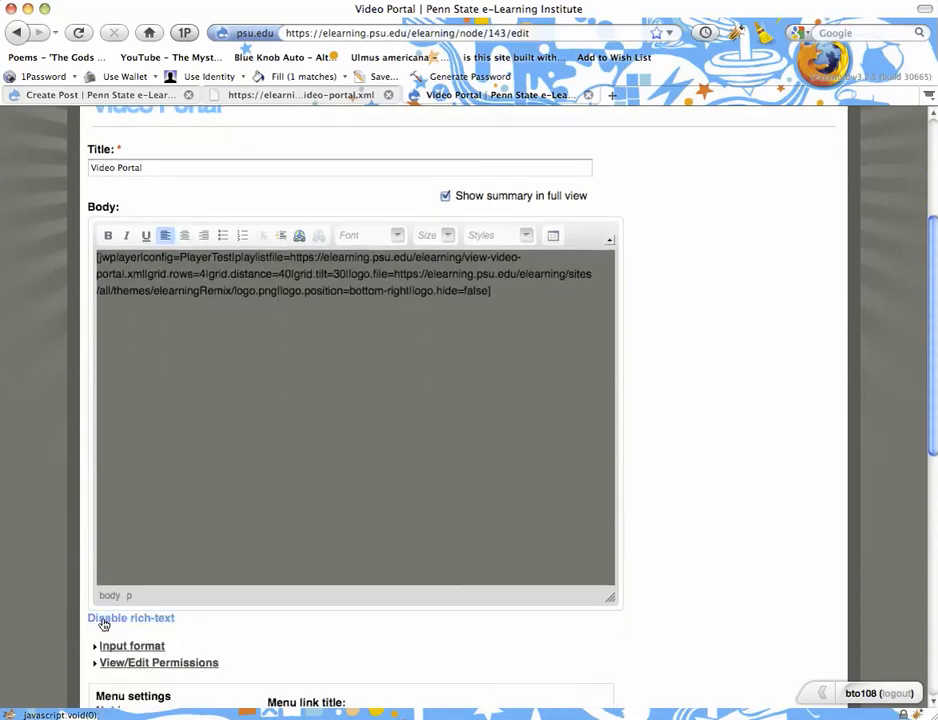
click(100, 619)
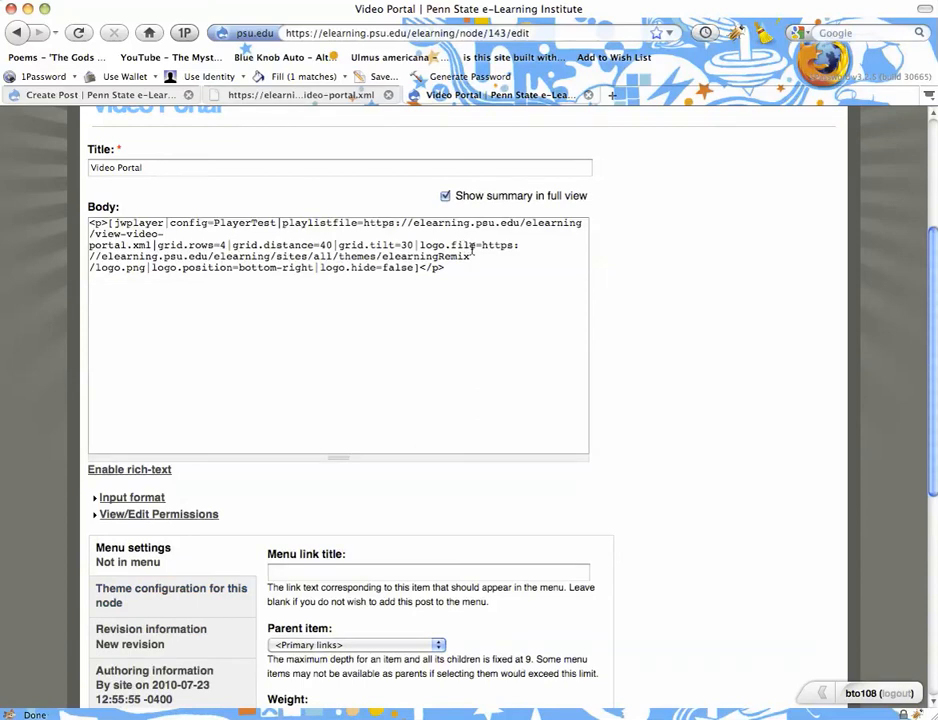
Examine the grid.rows, grid.distance and grid.tilt parameters in the Body's jwplayer code
click(416, 245)
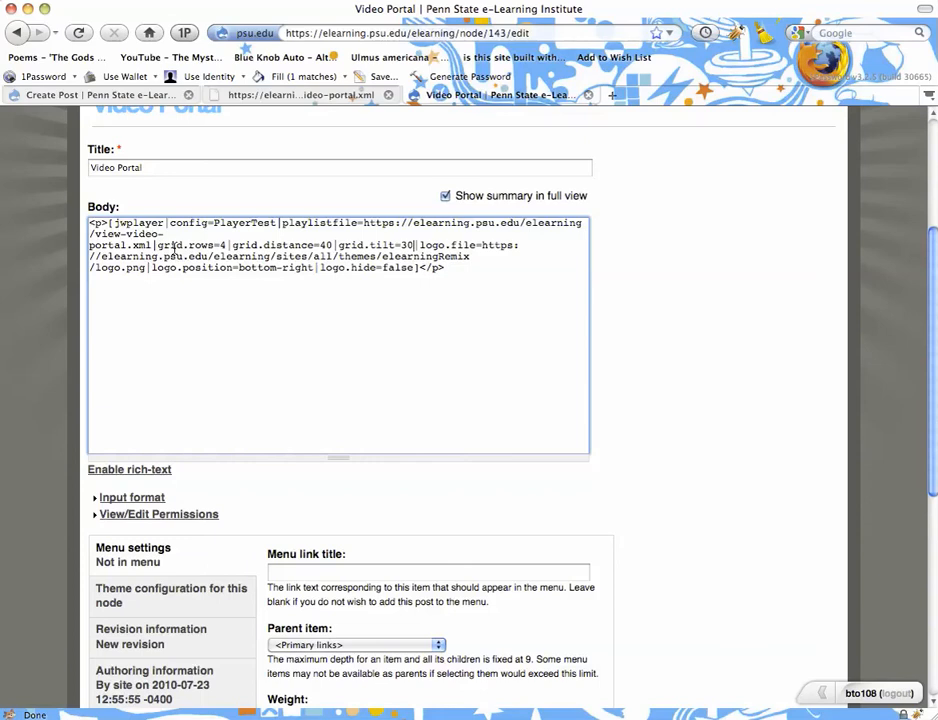
drag(164, 246, 221, 248)
click(221, 248)
scroll(653, 435, up, 5)
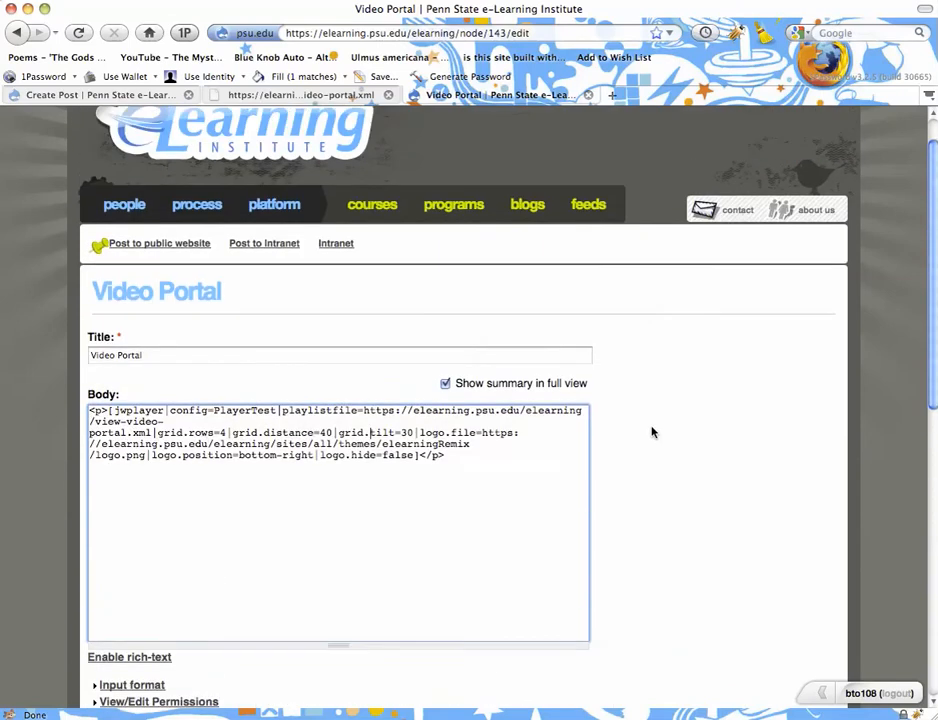
Go back to viewing the Video Portal page, play a Network Manager video from the grid and close the player
click(378, 114)
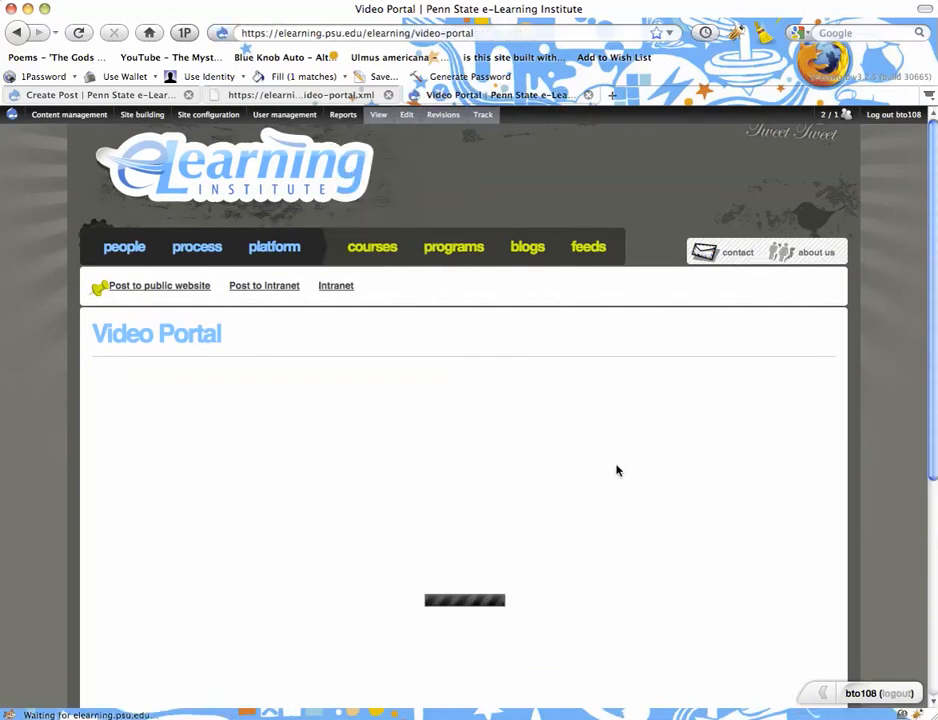
scroll(856, 372, down, 2)
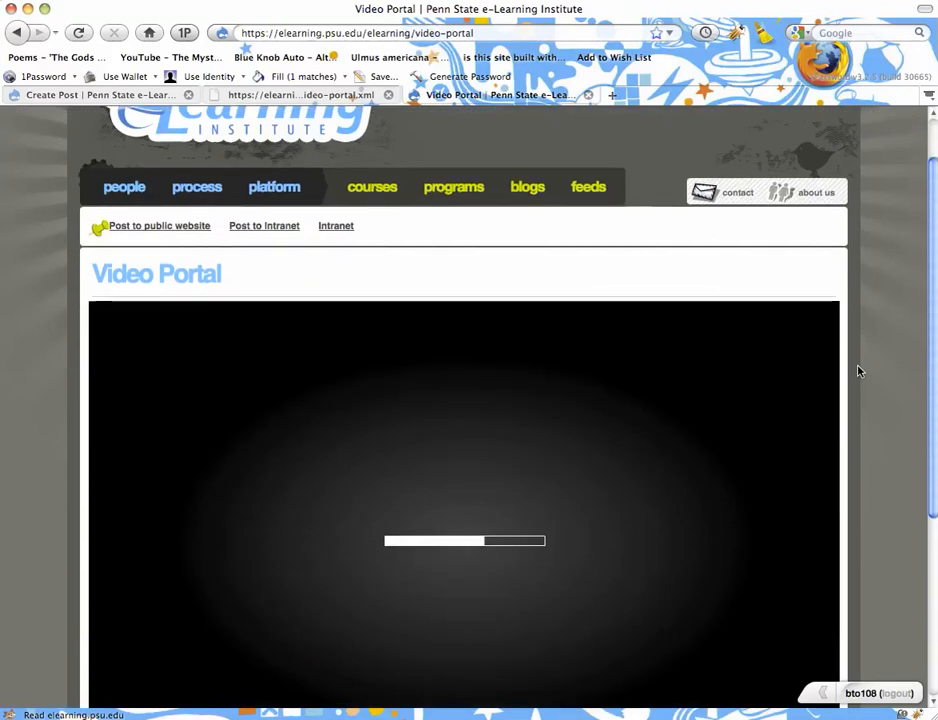
scroll(857, 371, down, 3)
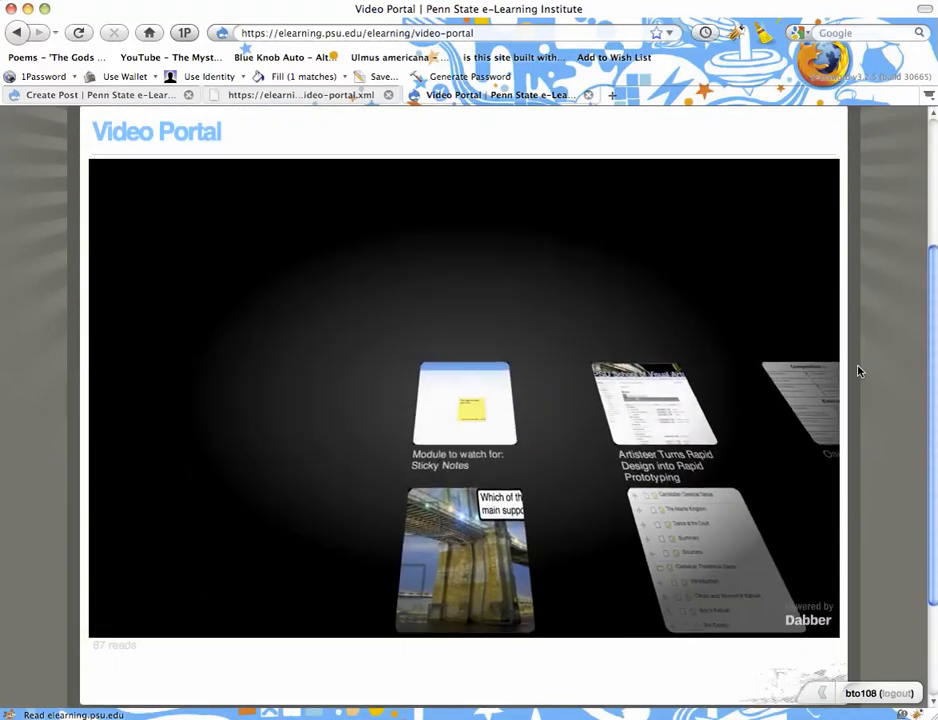
scroll(857, 371, up, 1)
scroll(857, 371, down, 1)
scroll(857, 371, up, 1)
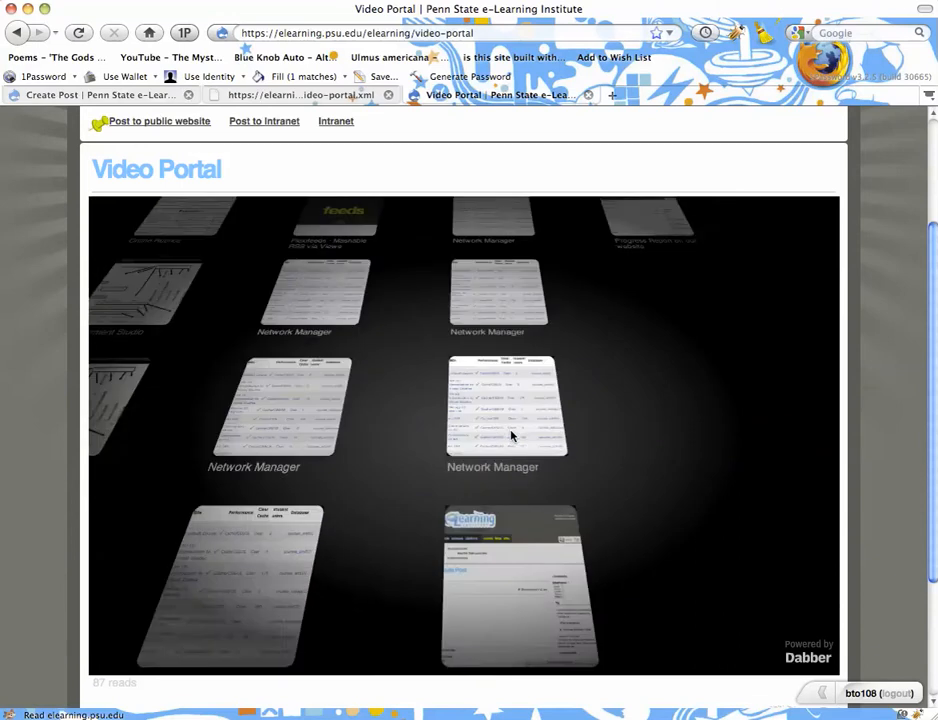
click(509, 435)
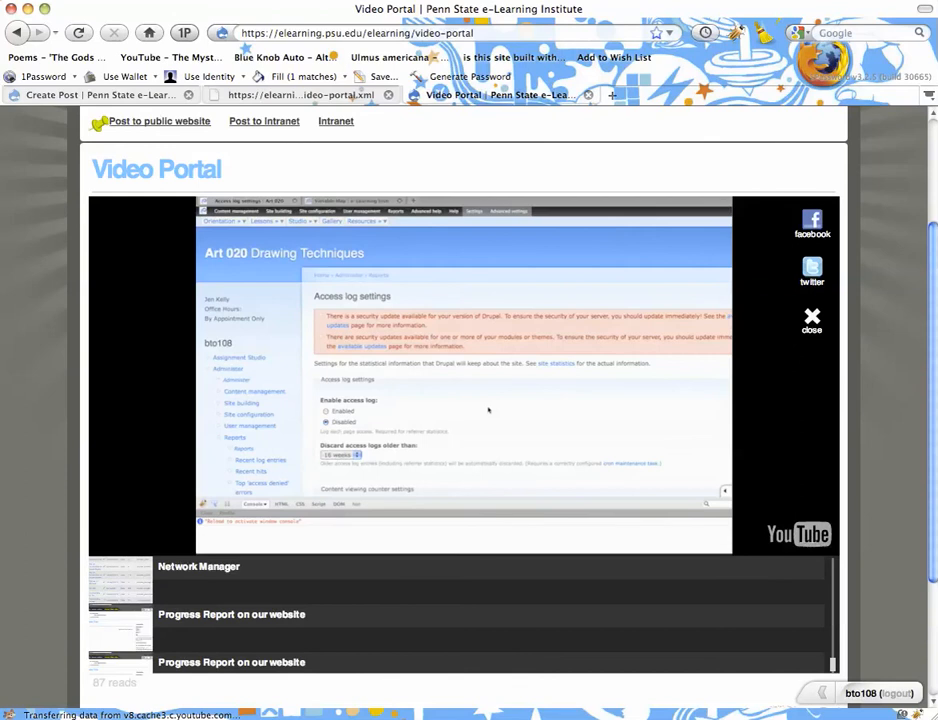
click(810, 320)
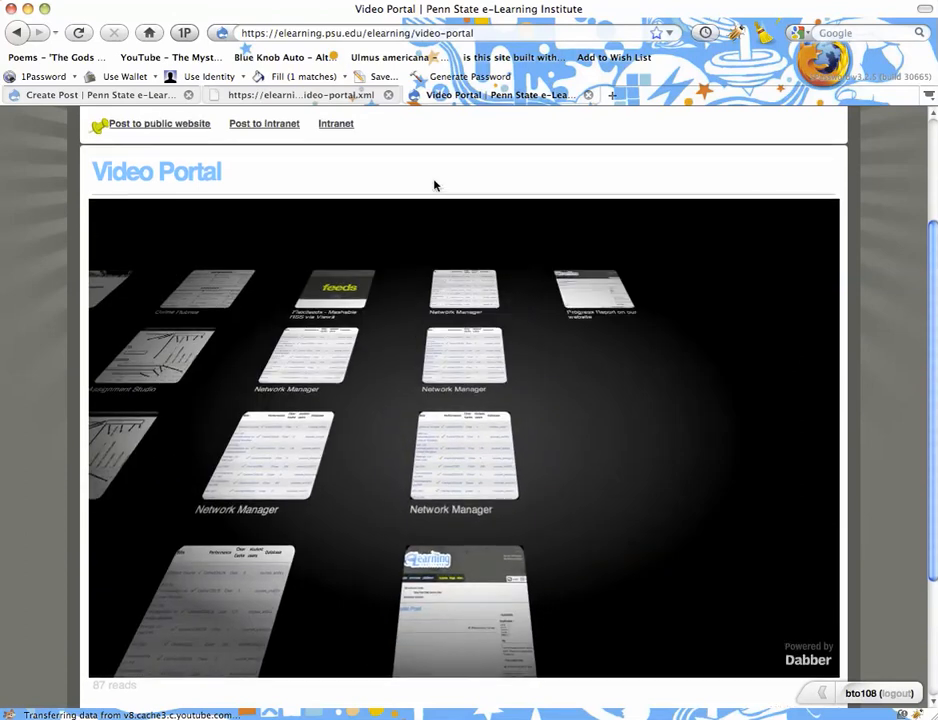
Open the site's ImageCache administration page
scroll(437, 185, up, 1)
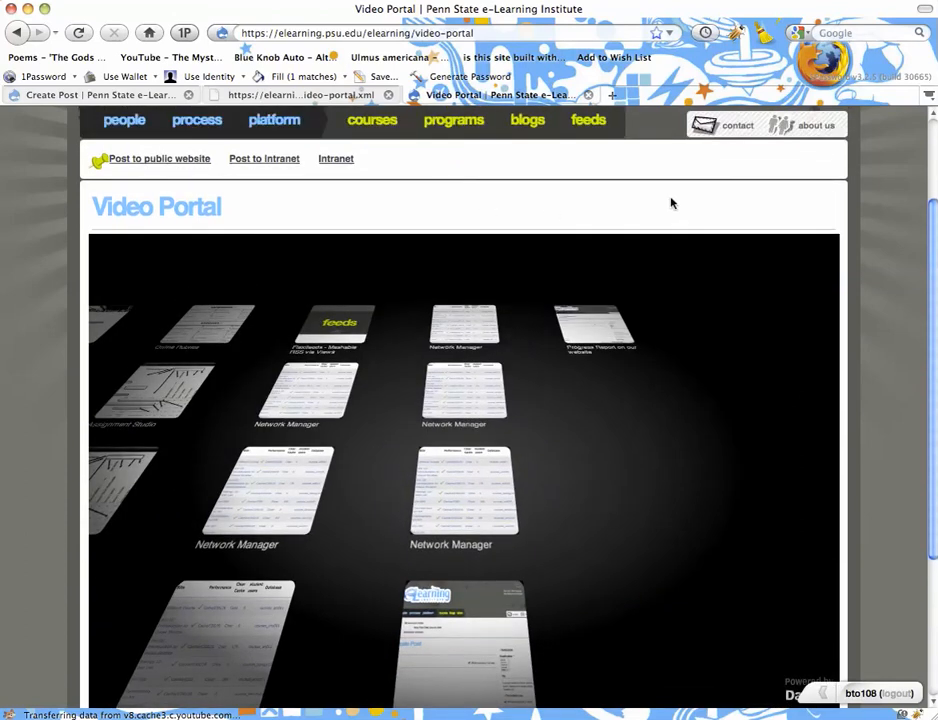
scroll(655, 230, up, 3)
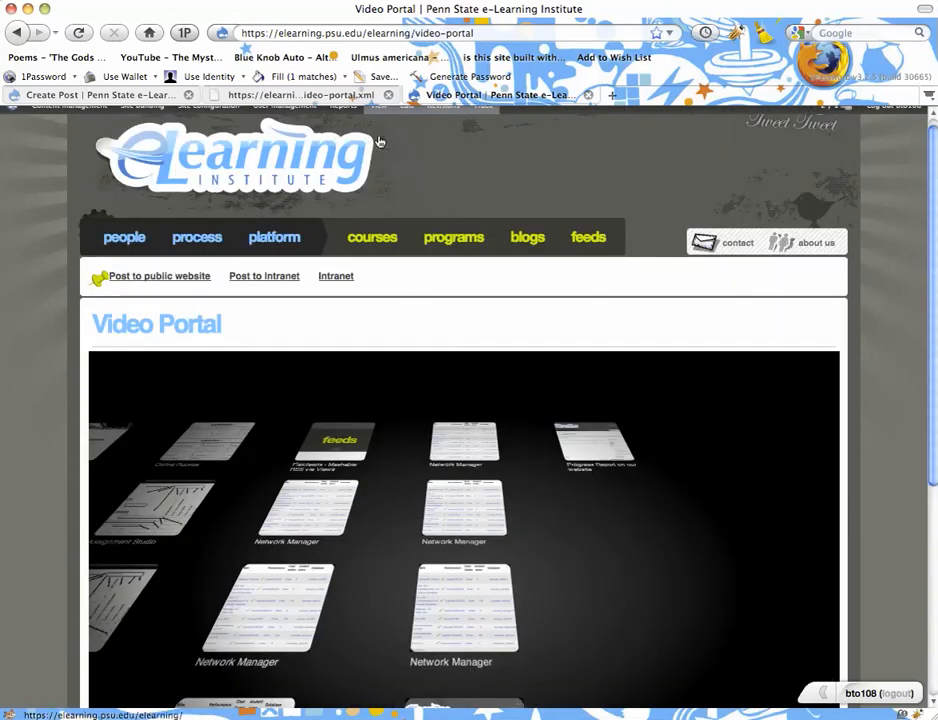
scroll(608, 286, up, 1)
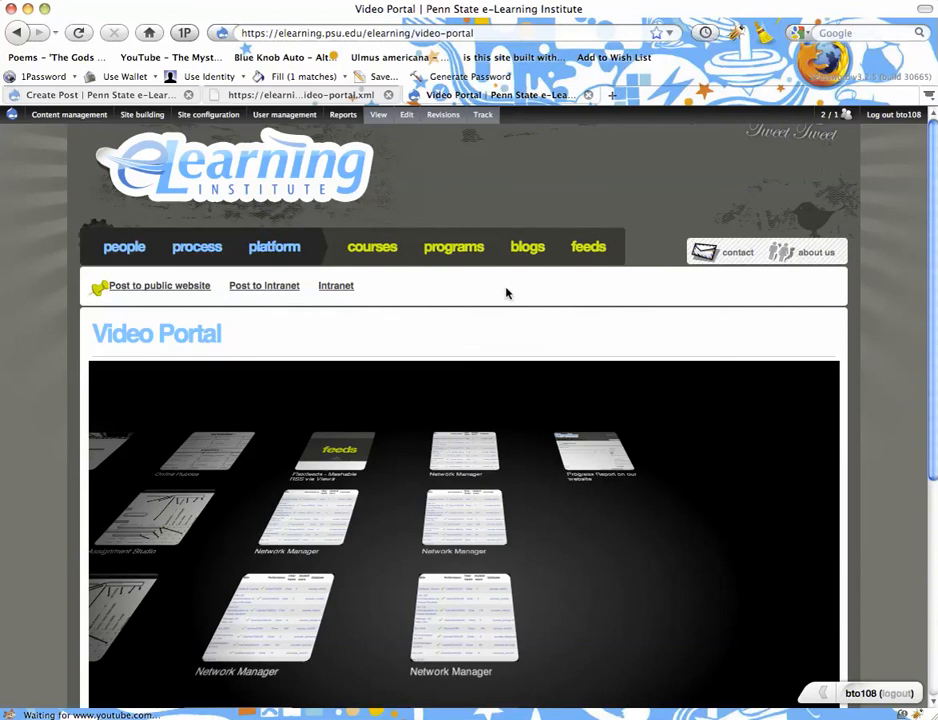
mouse_move(208, 116)
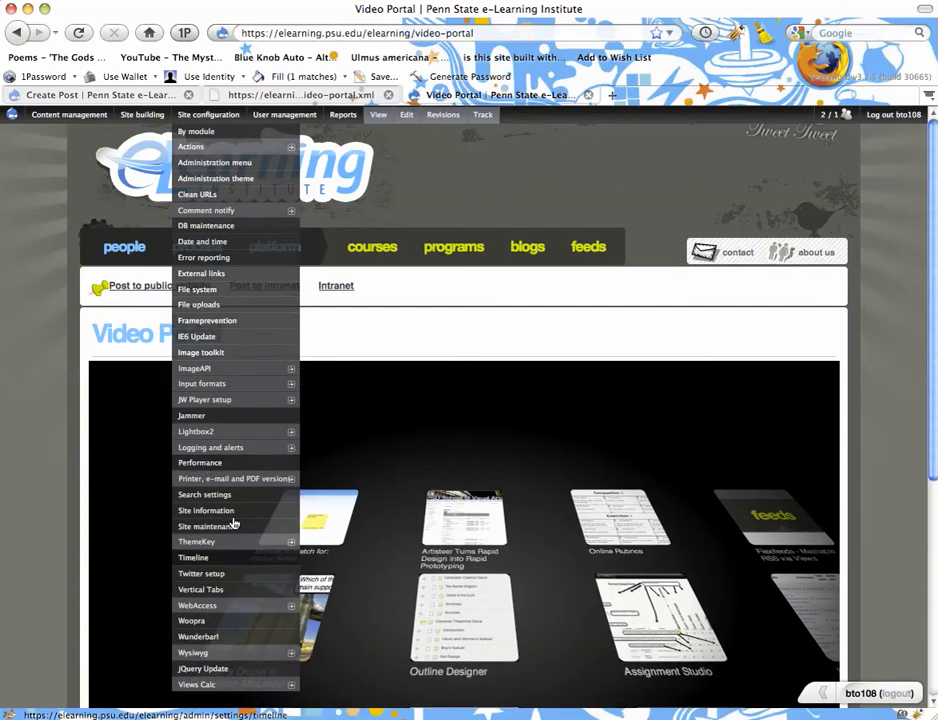
mouse_move(143, 116)
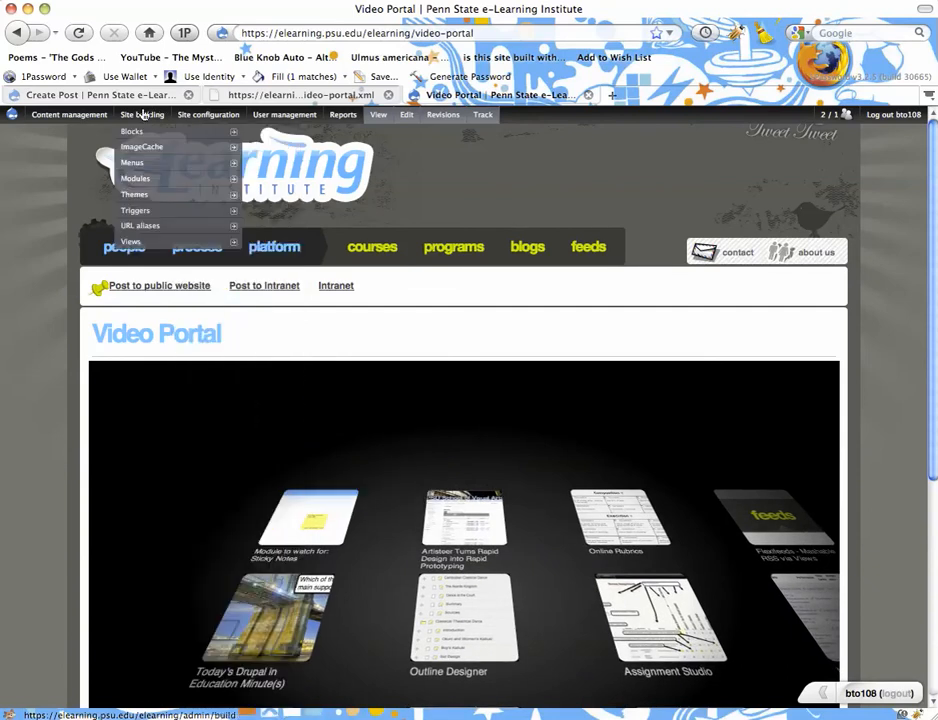
mouse_move(148, 150)
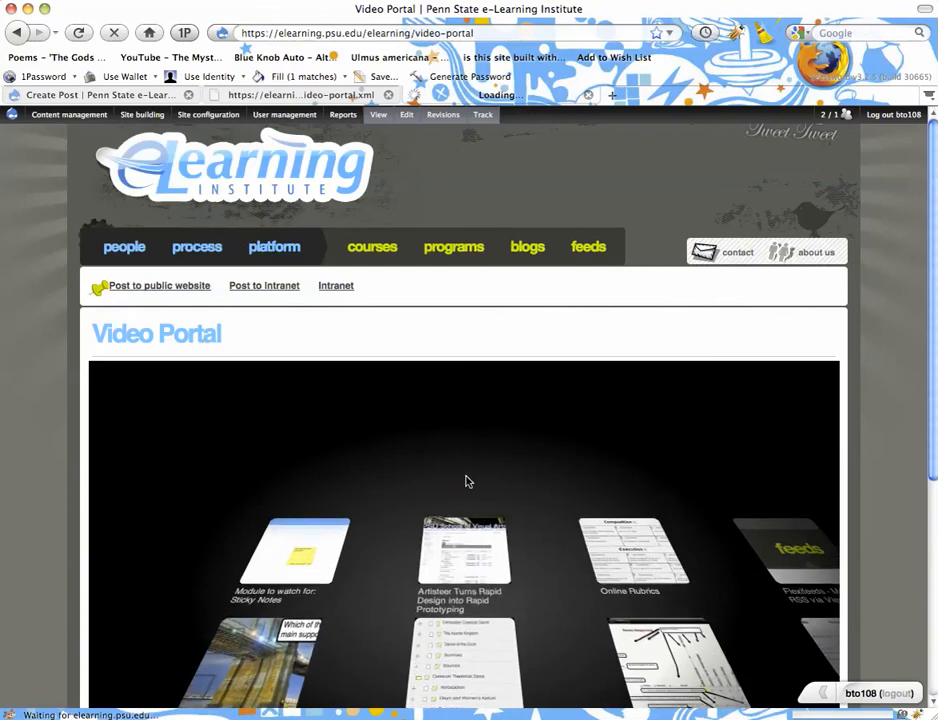
Set the Scale And Crop action of the videoportalthumb preset to 200 wide by 200 high, update it and check the preview image
scroll(459, 525, down, 1)
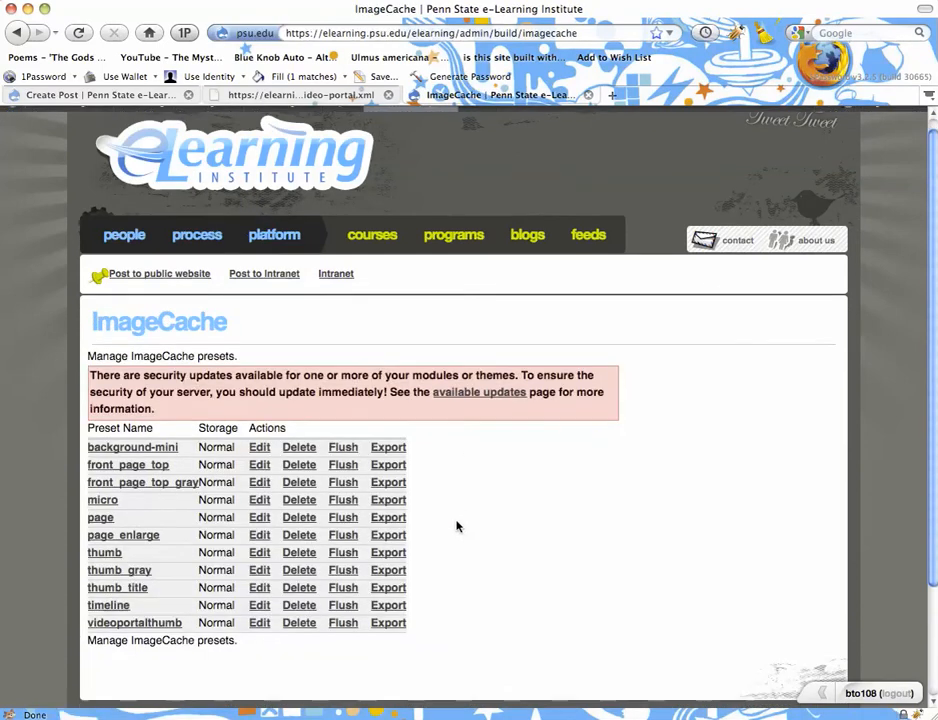
click(259, 610)
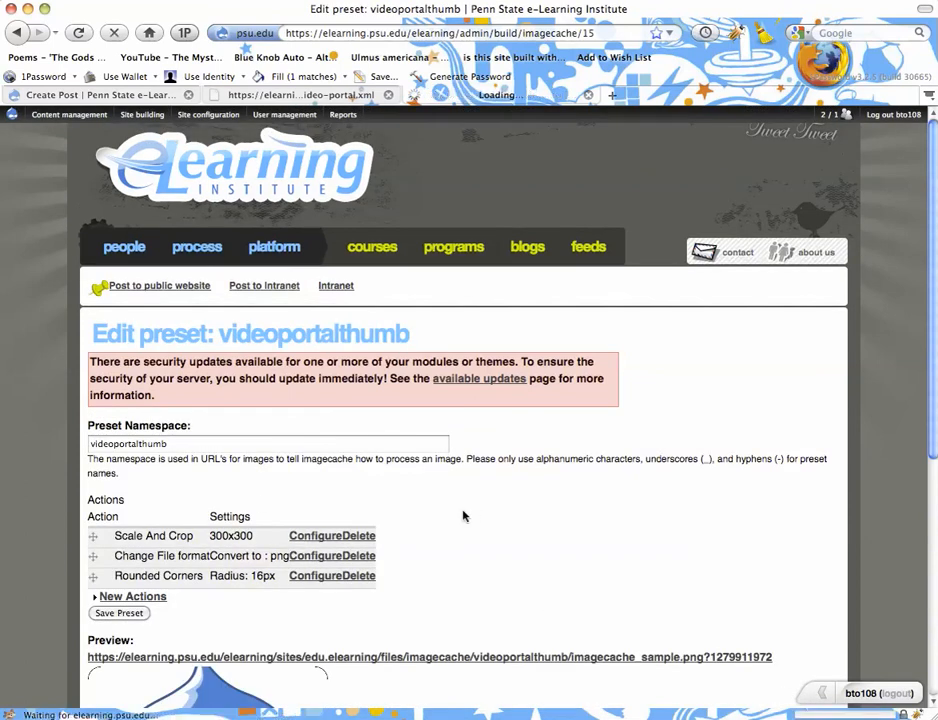
click(170, 443)
double_click(170, 443)
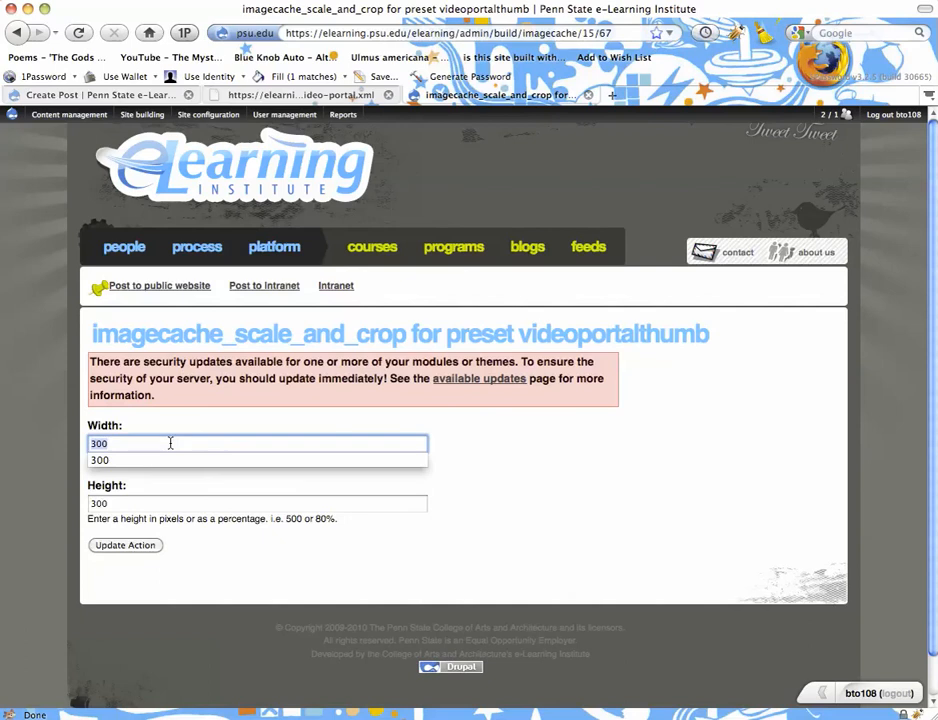
text(200)
key(Tab)
text(200)
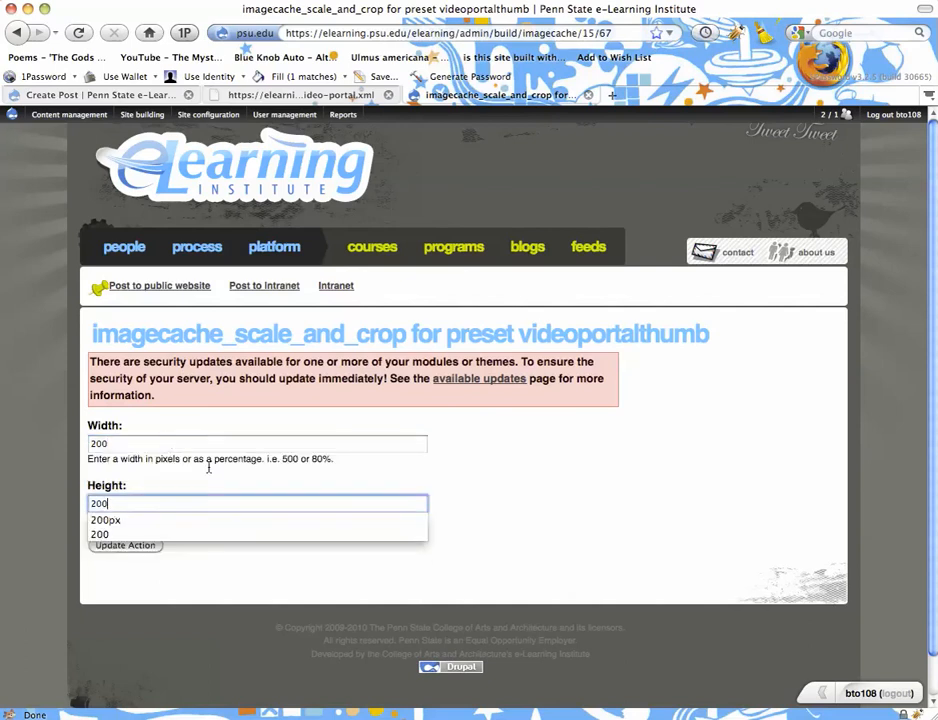
click(140, 547)
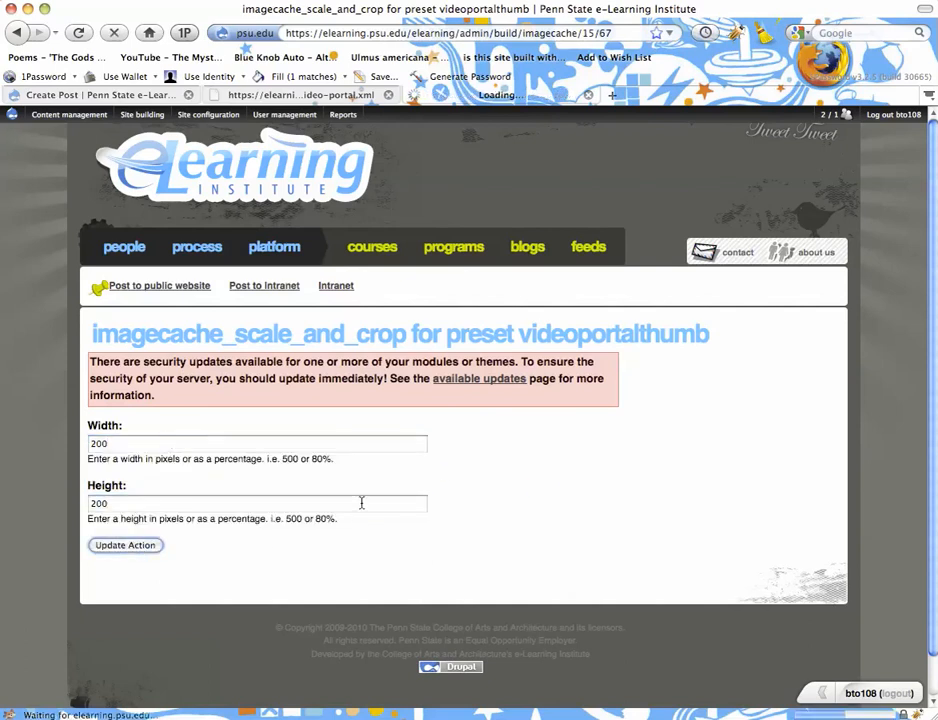
scroll(314, 473, down, 3)
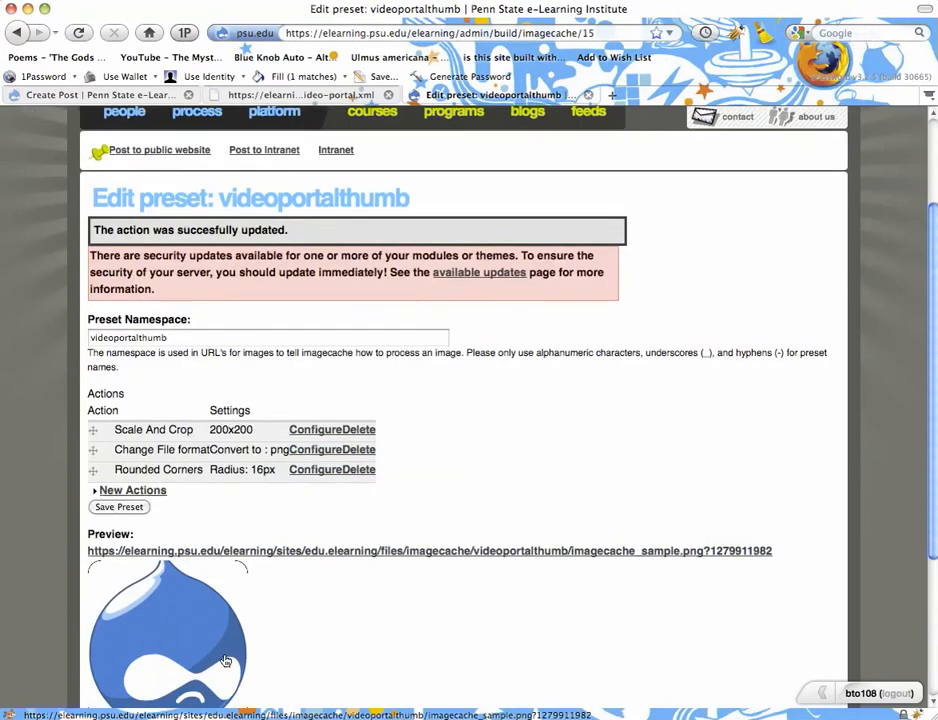
scroll(404, 466, up, 3)
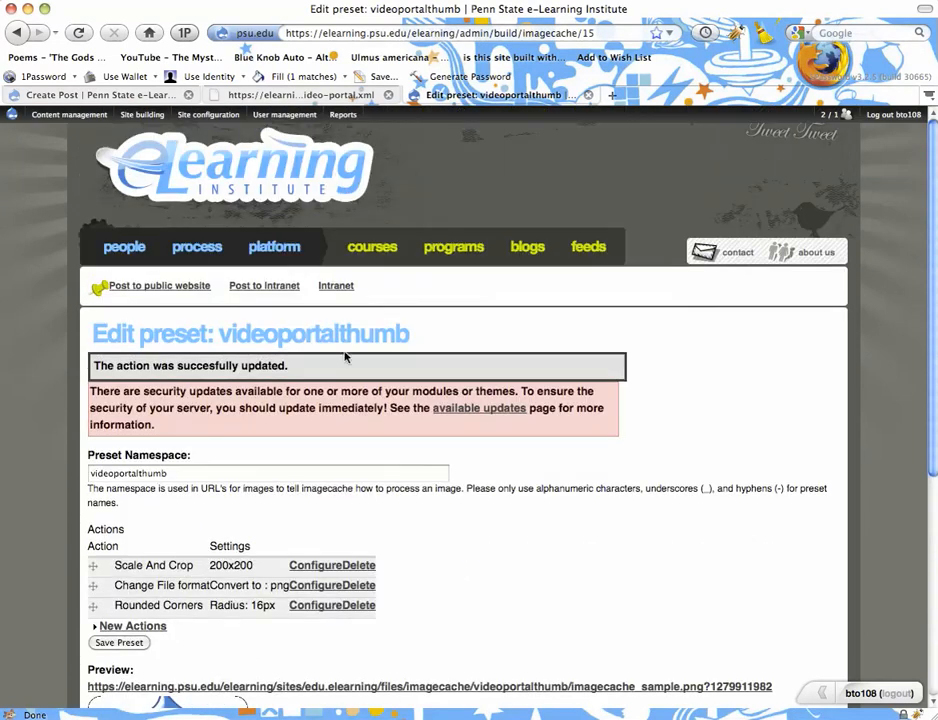
Leave the preset settings and return to the site's video-portal page
click(295, 182)
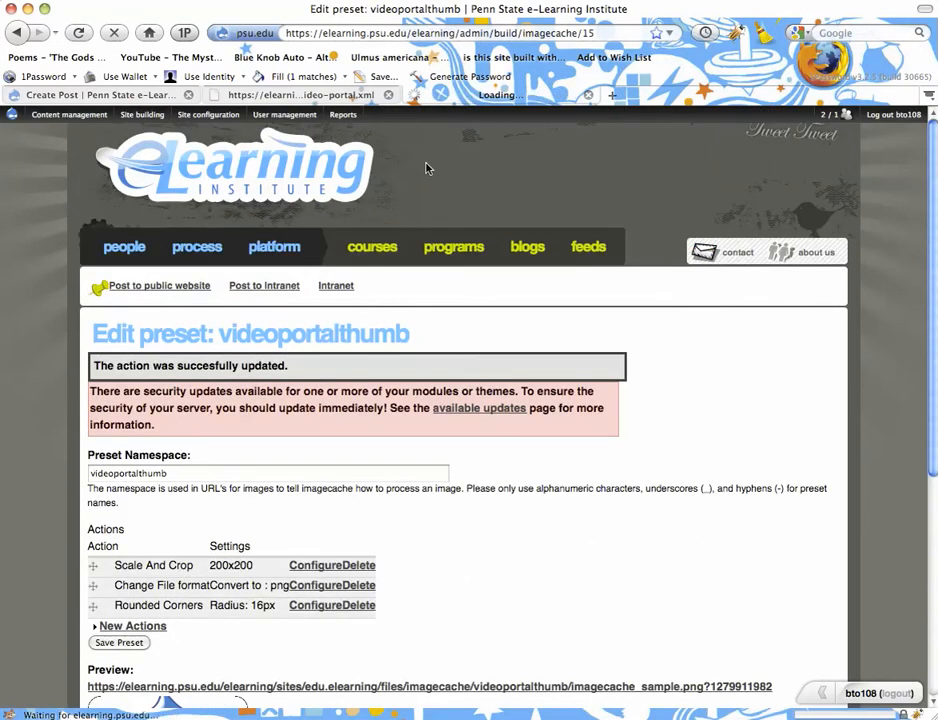
click(524, 33)
text(video-portal)
key(Return)
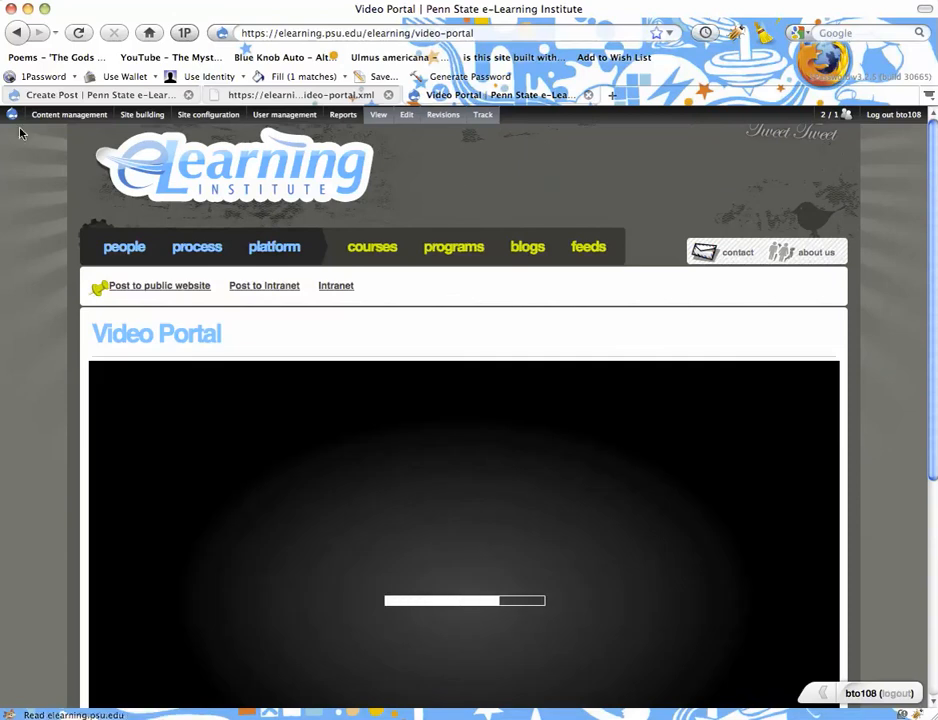
Flush all of the site's caches from the Video Portal page and view the reloaded player
mouse_move(12, 114)
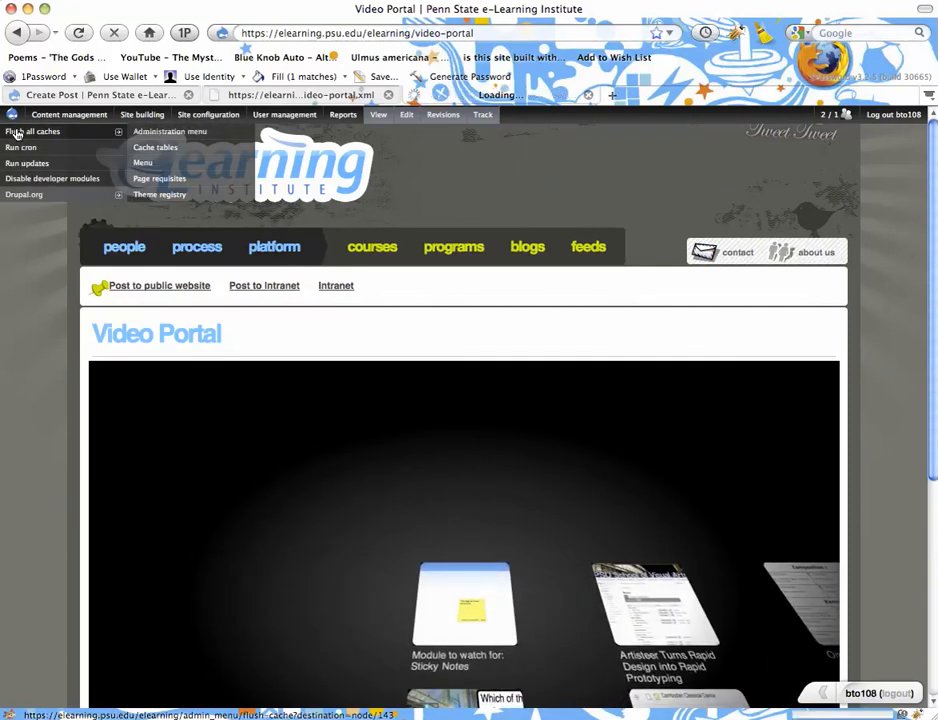
click(17, 133)
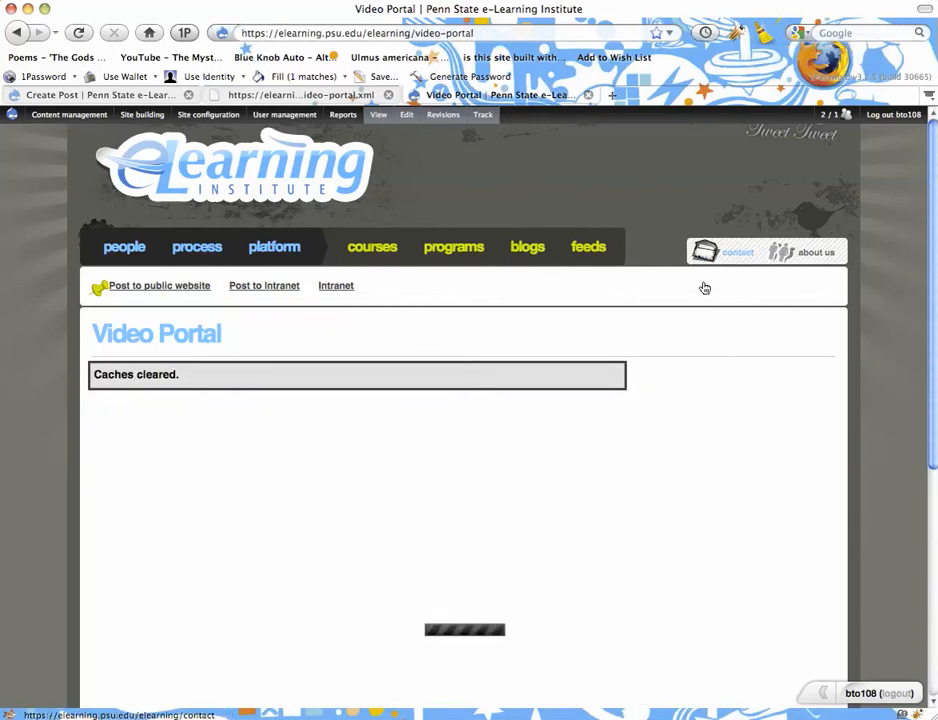
scroll(737, 364, down, 3)
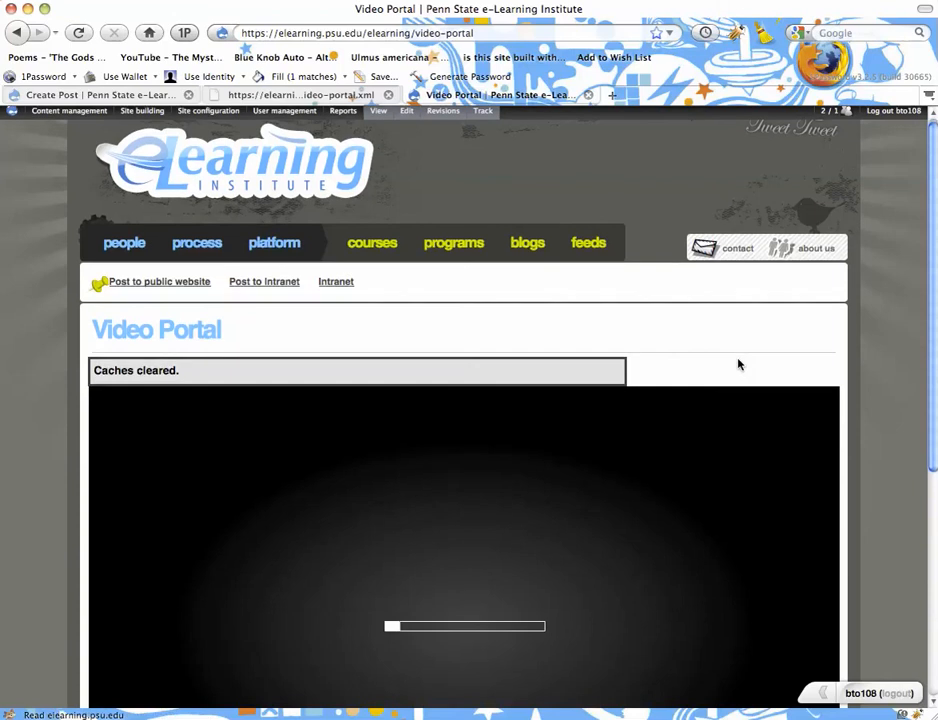